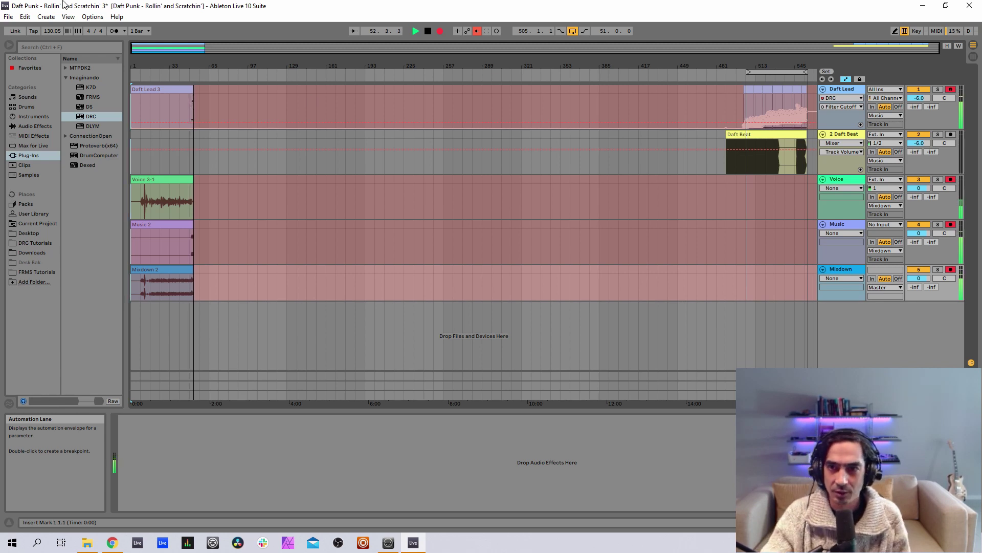
Show the Daft Lead track's devices and compare its sound with Vinyl Distortion on and off, leaving the effect off.
left_click(839, 90)
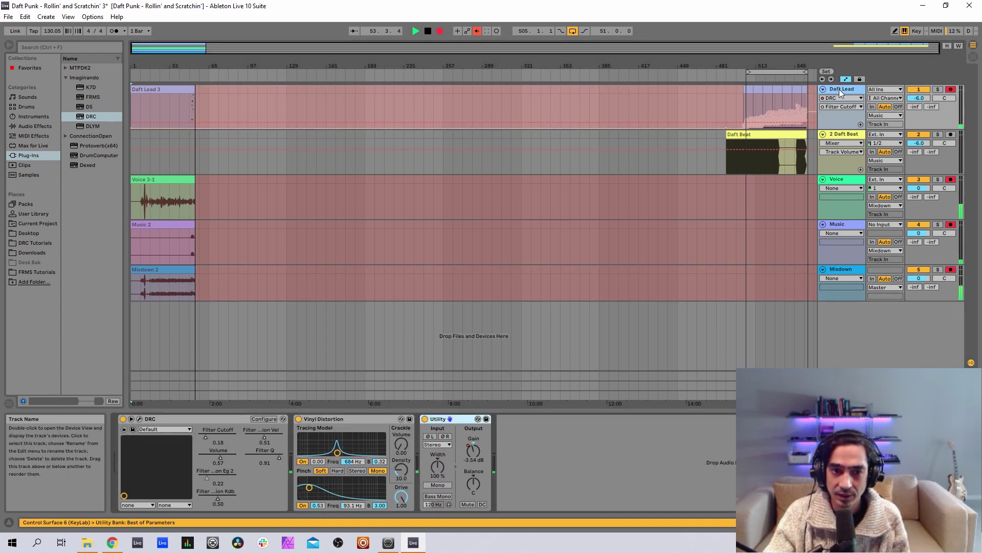
left_click(298, 419)
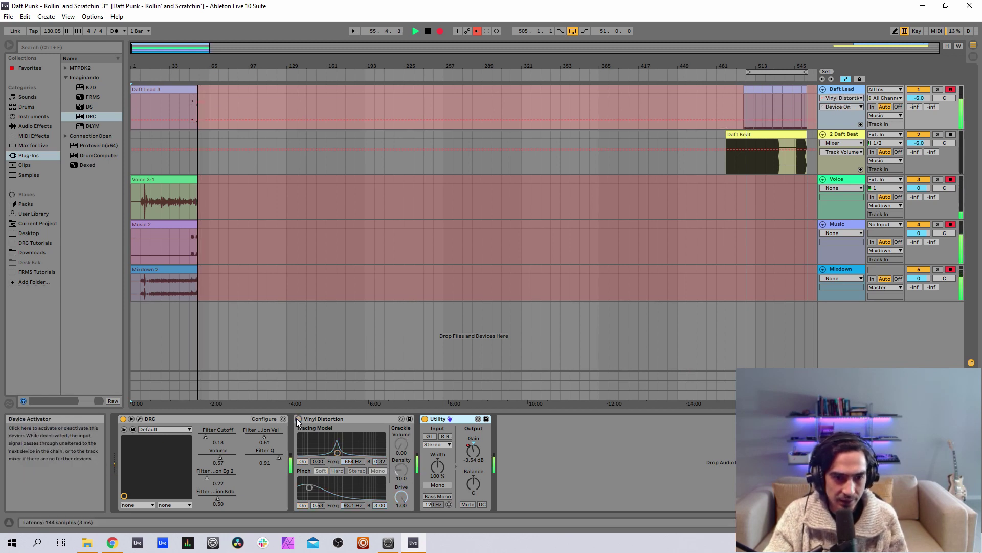
left_click(298, 419)
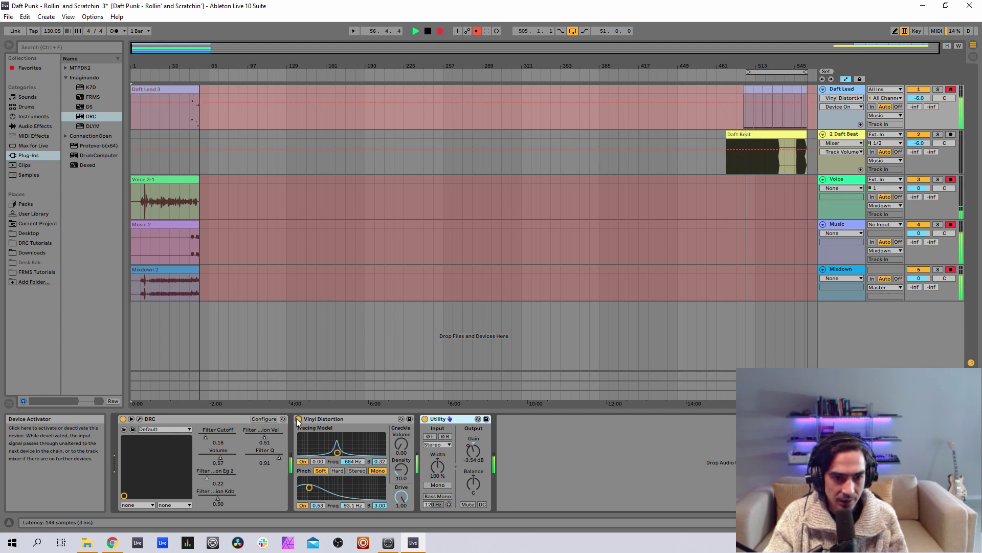
left_click(298, 419)
left_click(298, 419)
left_click(298, 419)
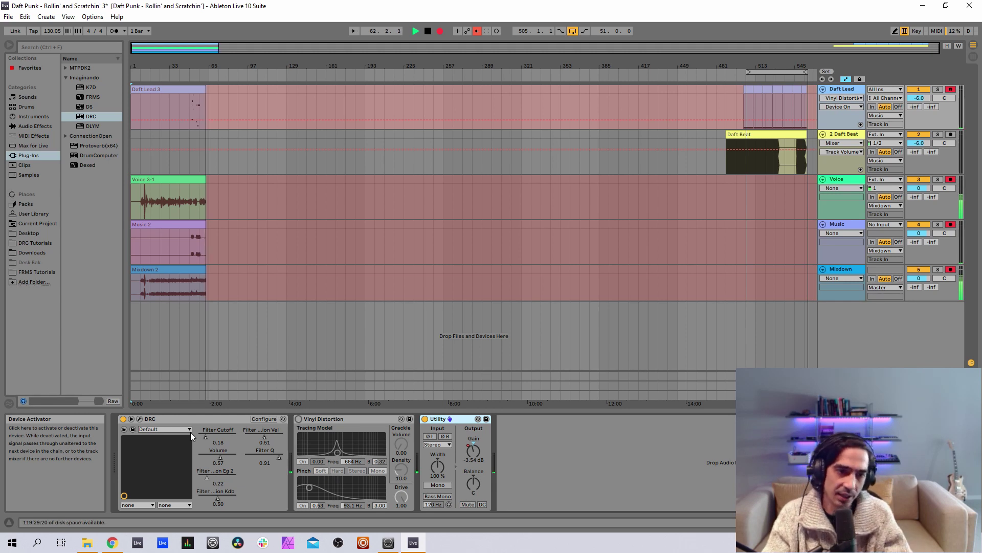
Open the Daft Lead track's DRC synth window and load the clean Default patch.
left_click(140, 419)
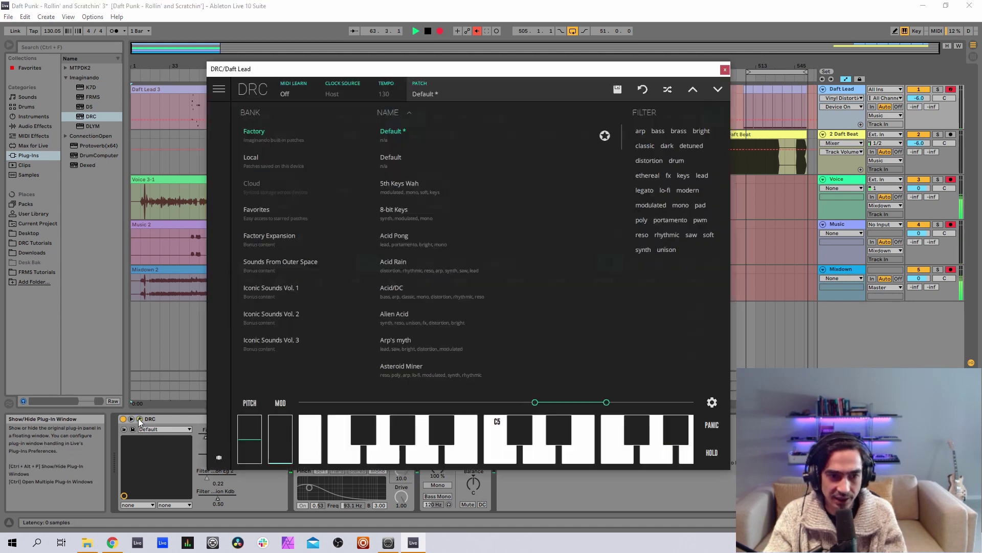
left_click(407, 162)
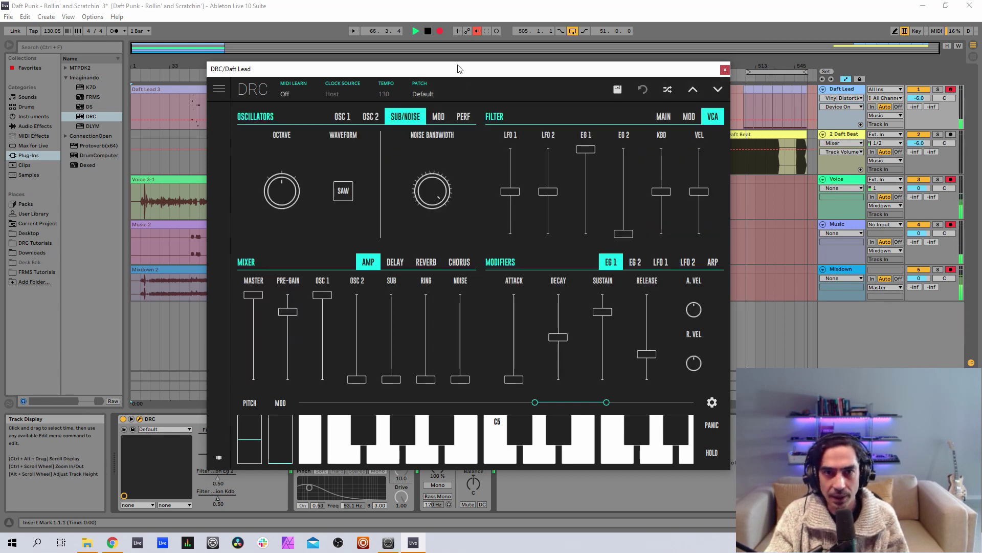
left_click_drag(459, 68, 439, 54)
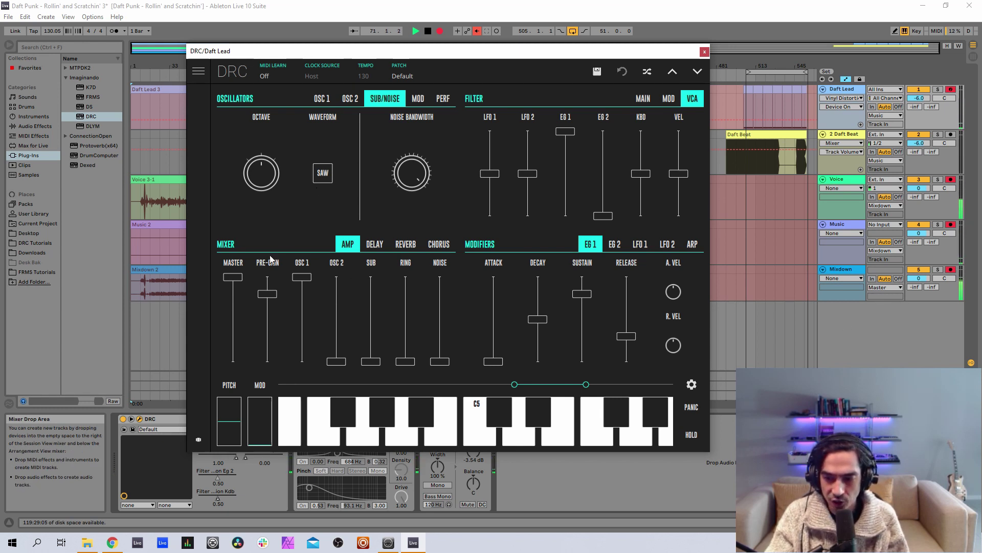
In the DRC mixer, raise pre-gain and OSC 2 to maximum, turn OSC 1 fully down and lower the master to about 0.57.
left_click_drag(267, 293, 289, 237)
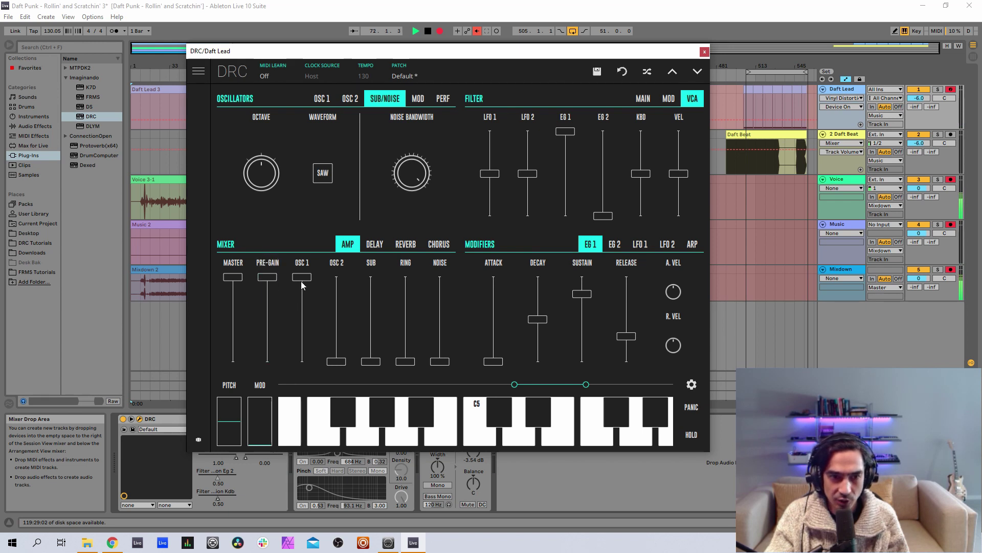
left_click_drag(301, 278, 337, 204)
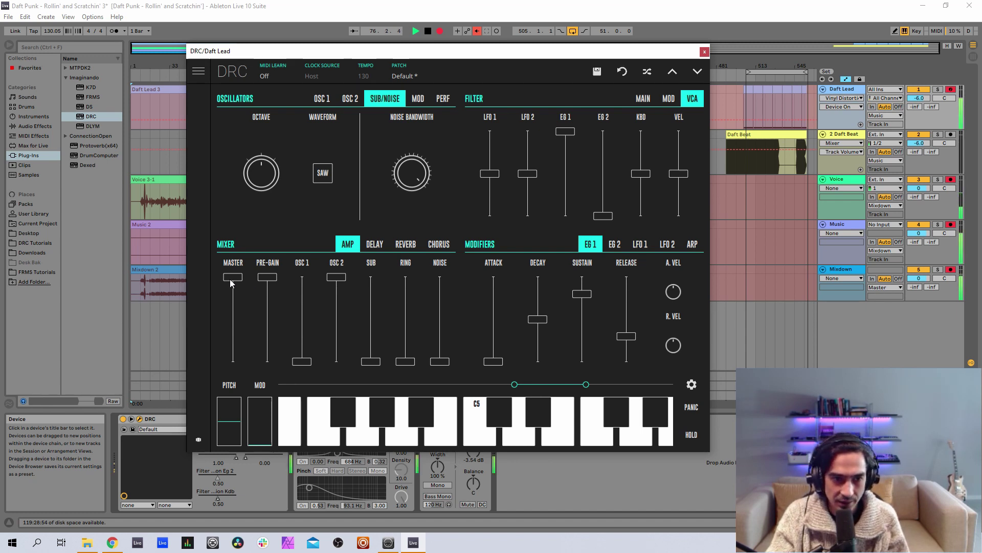
left_click_drag(231, 283, 244, 314)
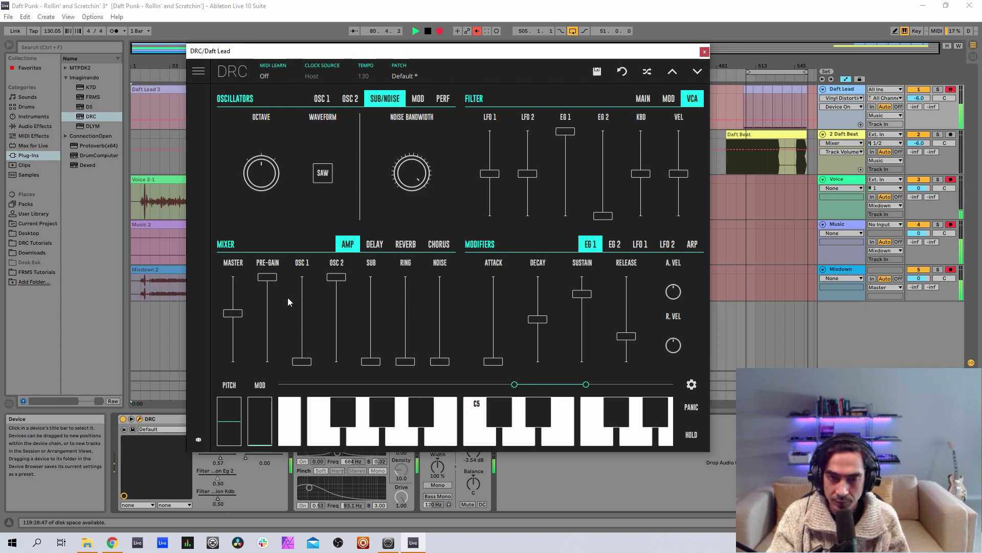
Try oscillator 2 at octave -1 and set its fine tuning to about 0.132.
left_click(350, 98)
left_click_drag(290, 202, 292, 217)
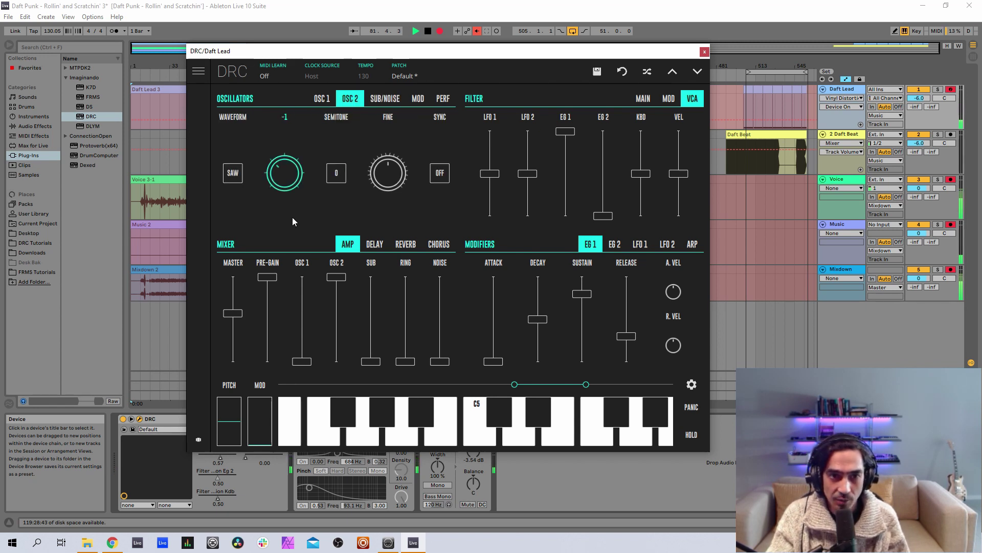
left_click_drag(378, 187, 405, 171)
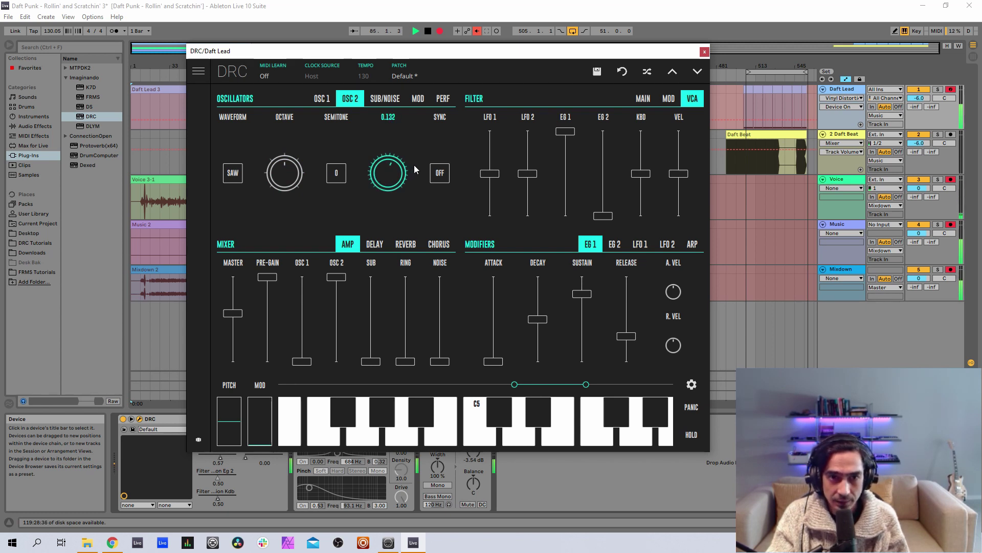
Raise the sub oscillator's octave and bring its mixer level up to about a third.
left_click(385, 100)
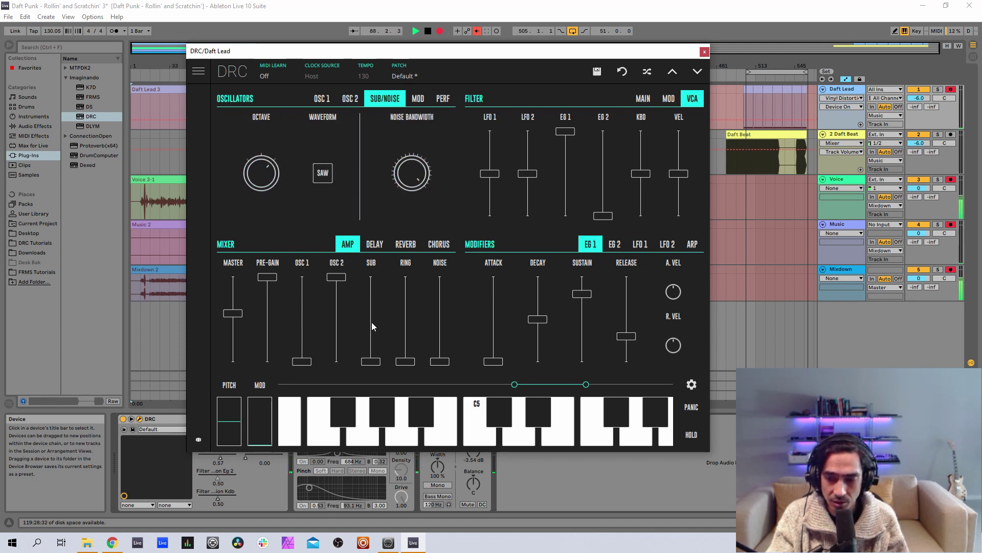
left_click_drag(371, 361, 391, 336)
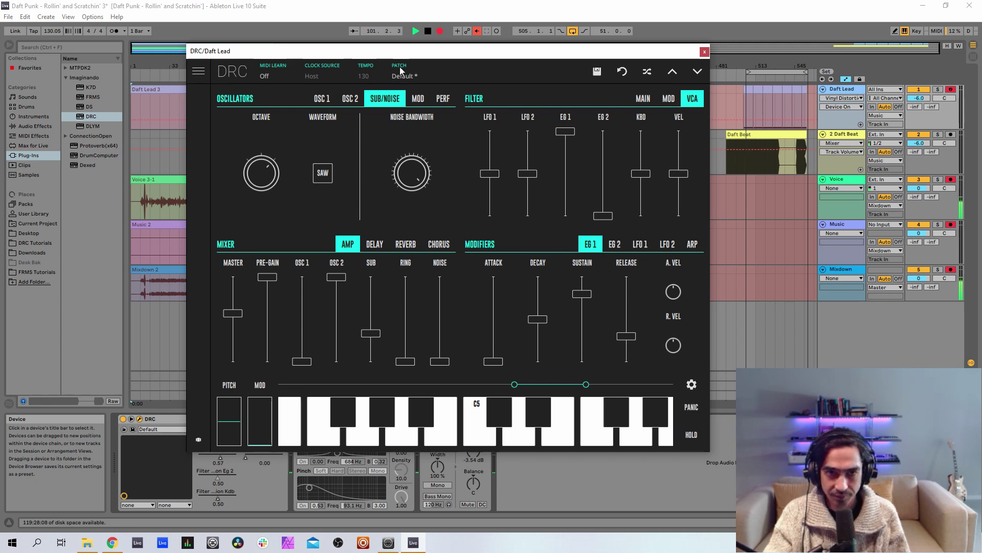
mouse_move(406, 56)
left_mouse_down()
mouse_move(389, 71)
mouse_move(399, 67)
left_mouse_up()
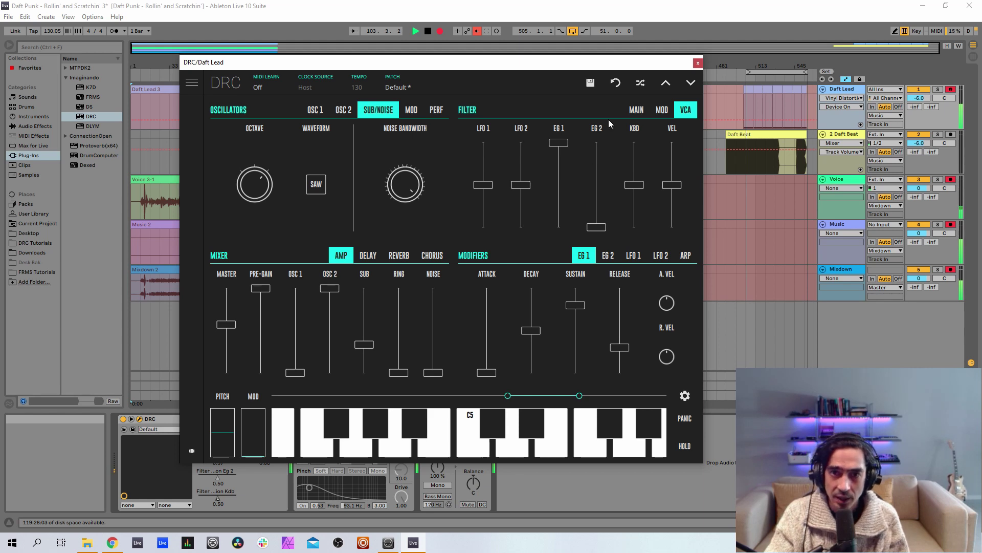
Reduce the filter's EG 2 modulation amount to about 0.22 in the main filter settings.
left_click(636, 109)
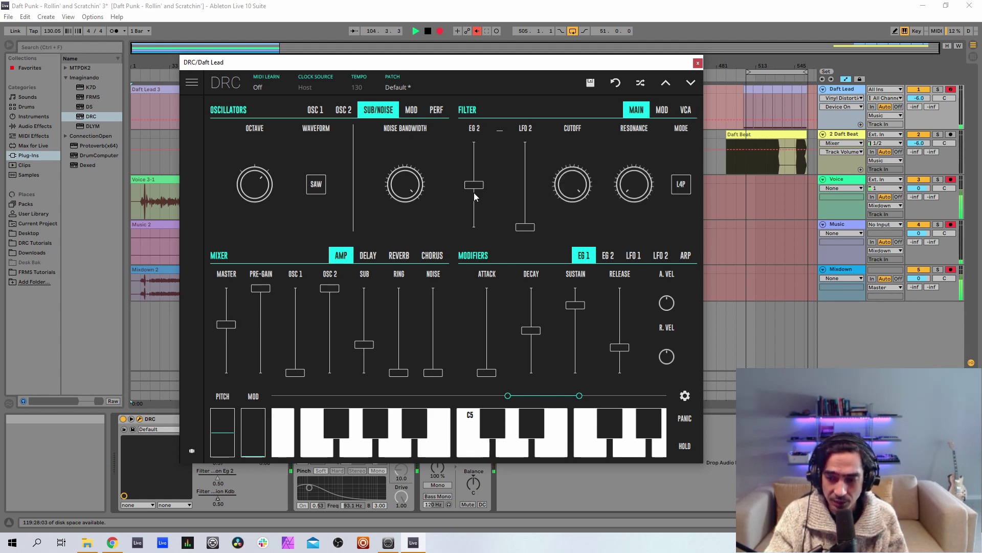
left_click(474, 216)
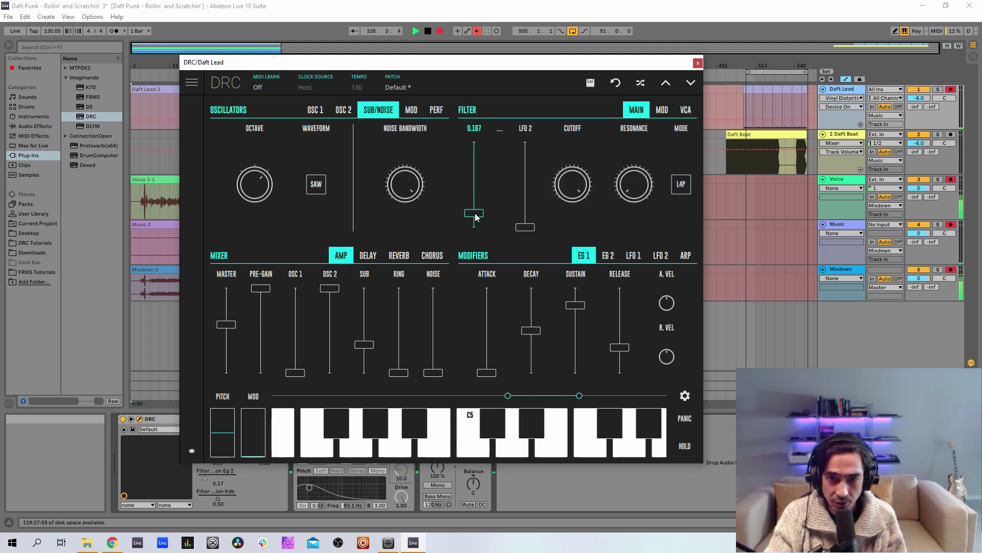
left_click_drag(476, 217, 487, 209)
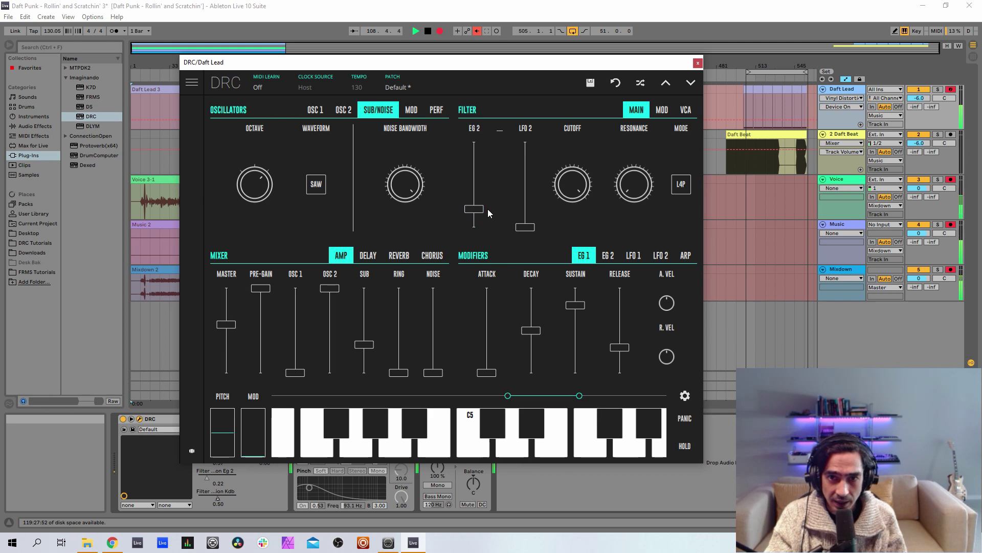
Set the filter resonance to about 0.91 and switch the filter mode to L2P.
left_click_drag(637, 201, 620, 167)
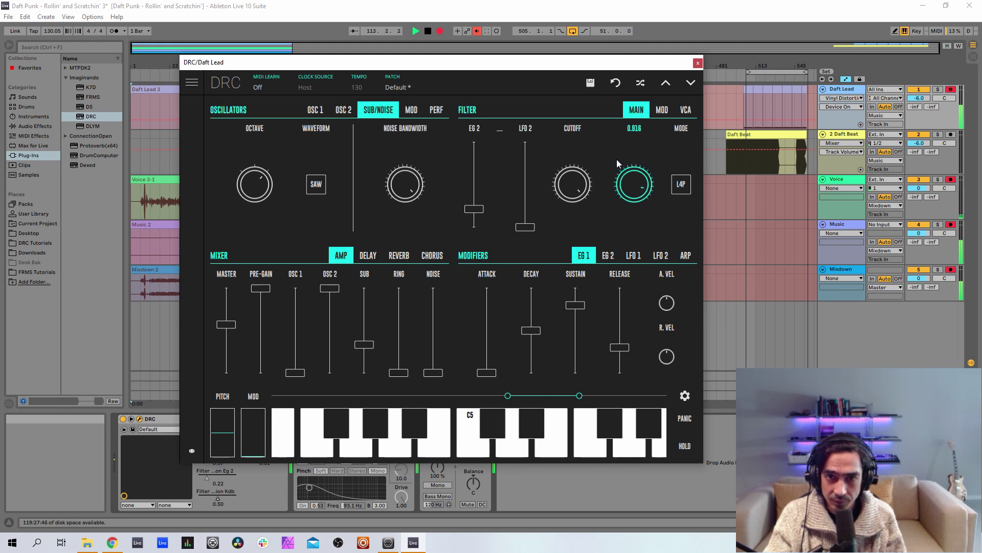
left_click_drag(614, 162, 614, 162)
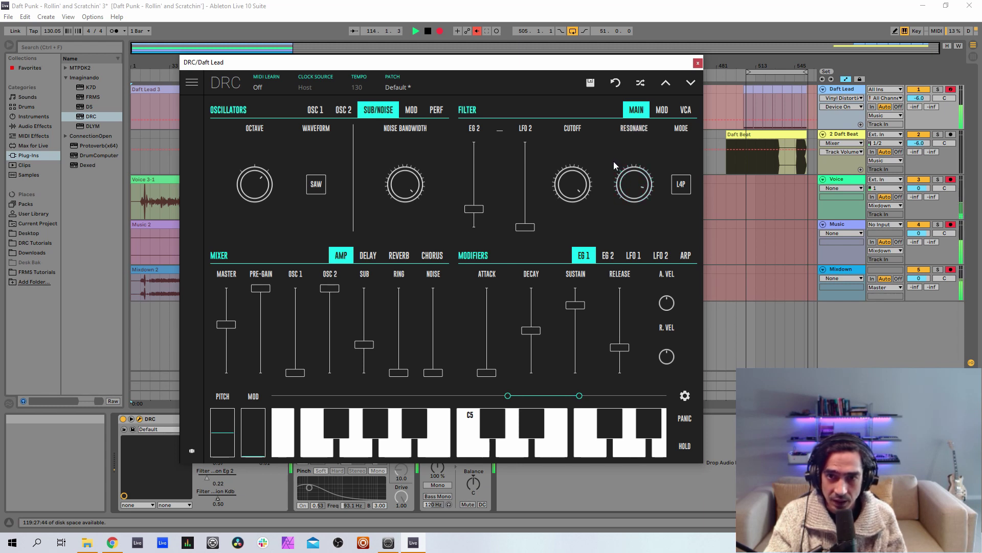
left_click(684, 187)
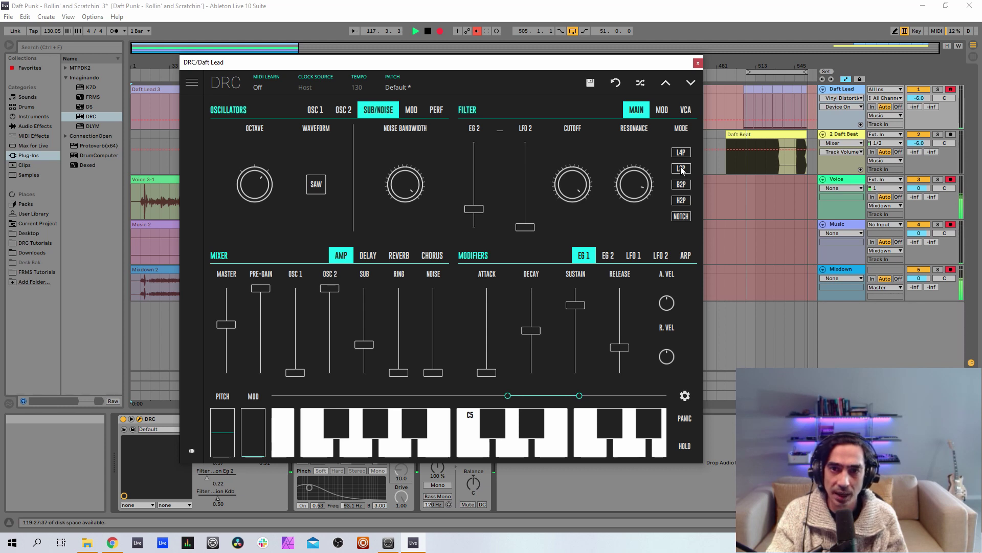
left_click(681, 168)
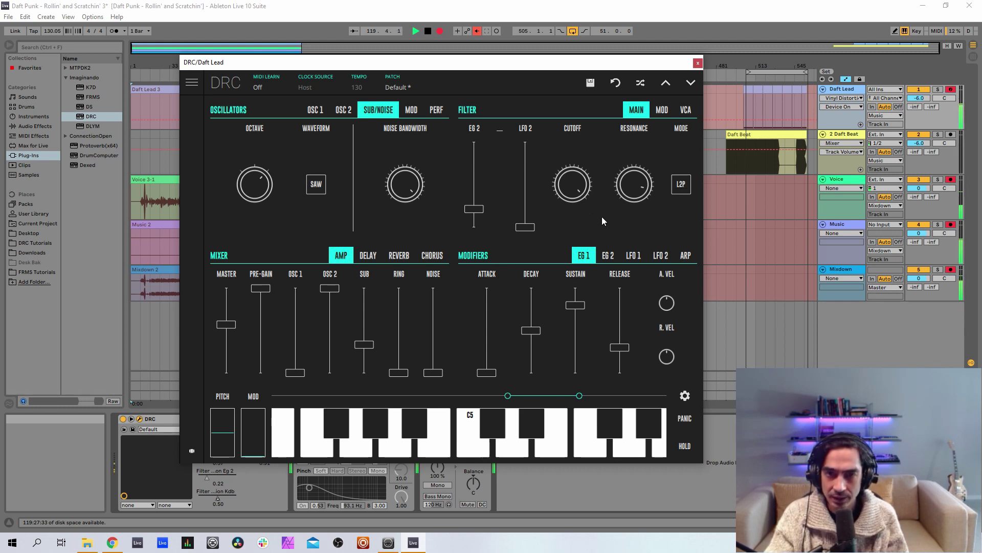
Sweep the filter cutoff up and down, leaving it low at about 0.19.
left_click_drag(576, 199, 579, 217)
left_click_drag(577, 412, 560, 239)
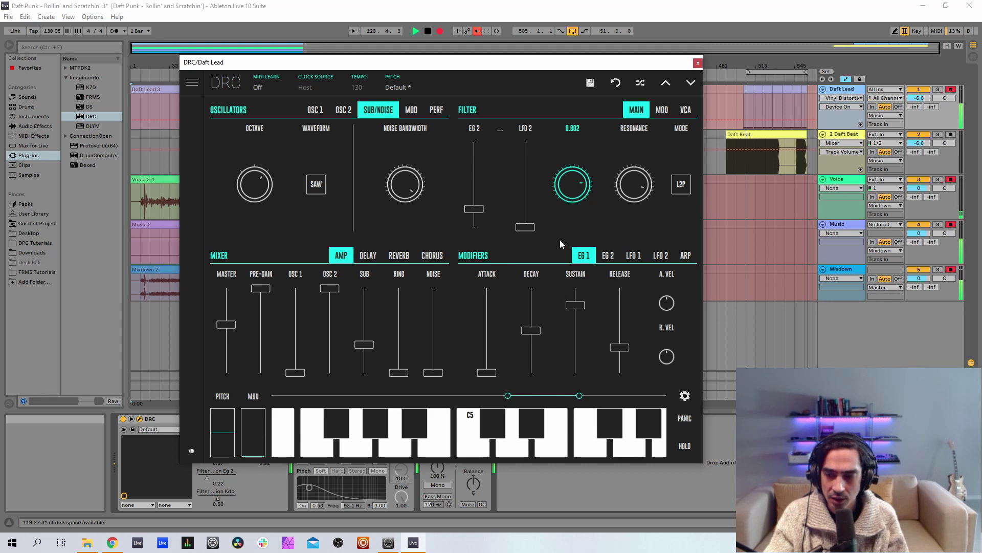
left_click_drag(572, 185, 579, 224)
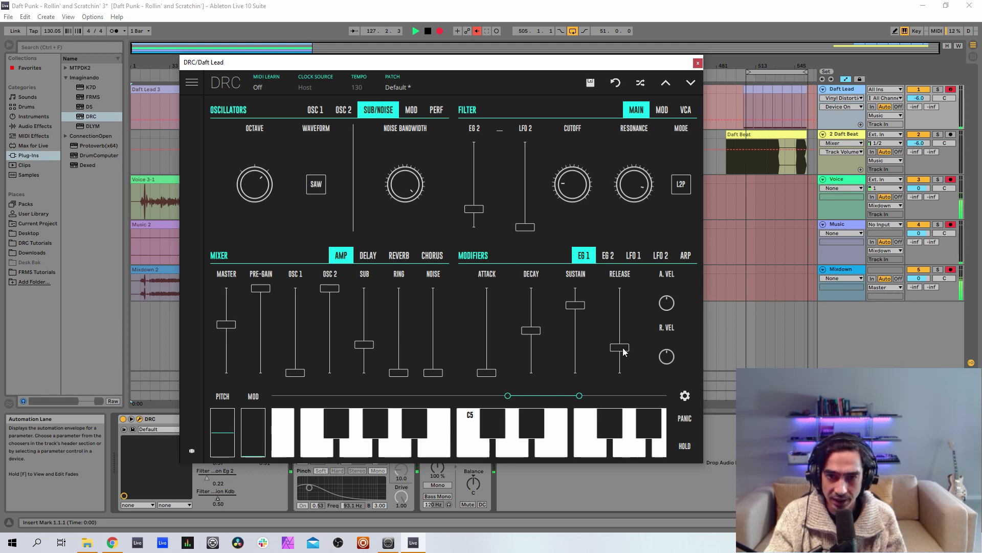
Shorten the EG 1 release slightly, close the synth window and turn Vinyl Distortion back on.
left_click_drag(623, 351, 625, 360)
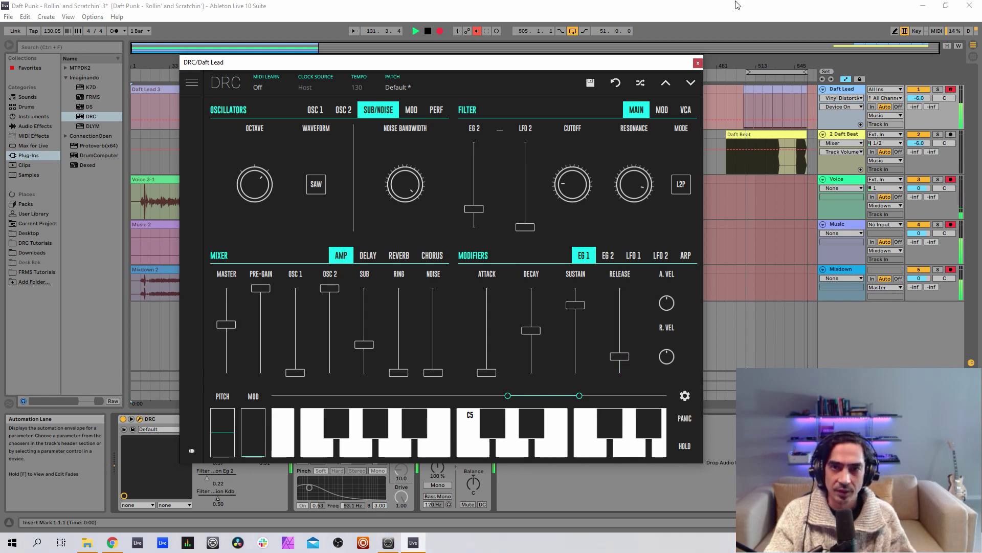
left_click(698, 64)
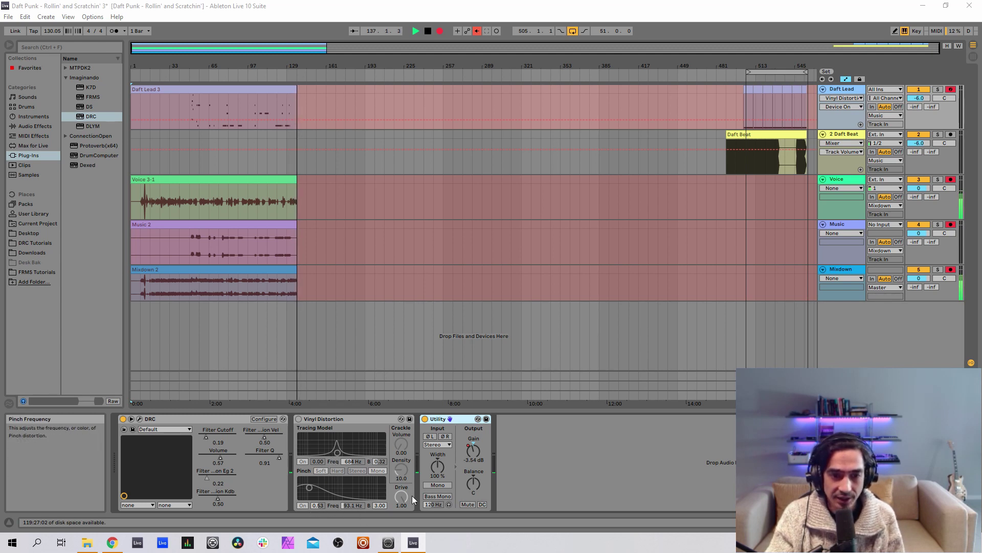
left_click(300, 418)
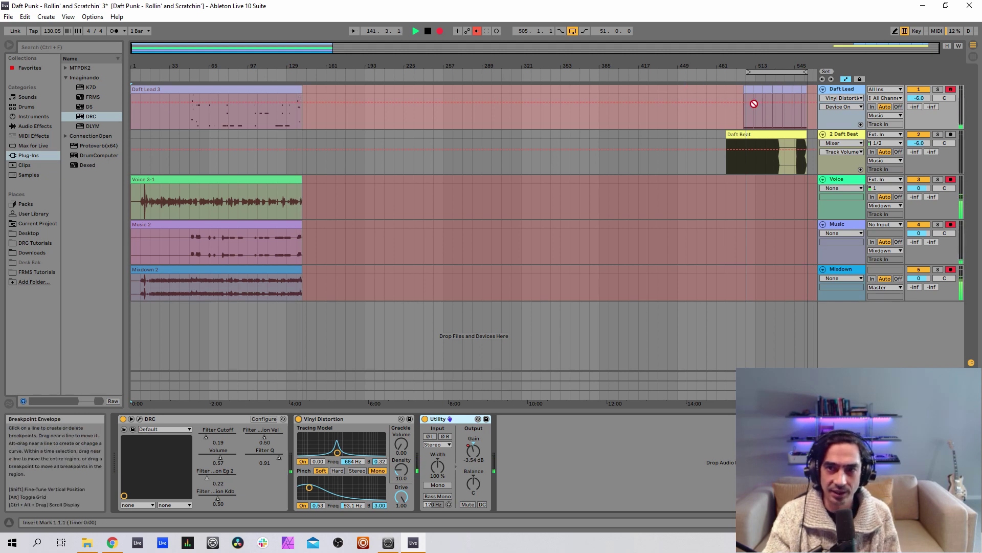
Select bars 489 to 561 across all tracks, switch off looping and recording, and disarm the Voice track.
left_click(812, 330)
left_click_drag(803, 219, 726, 93)
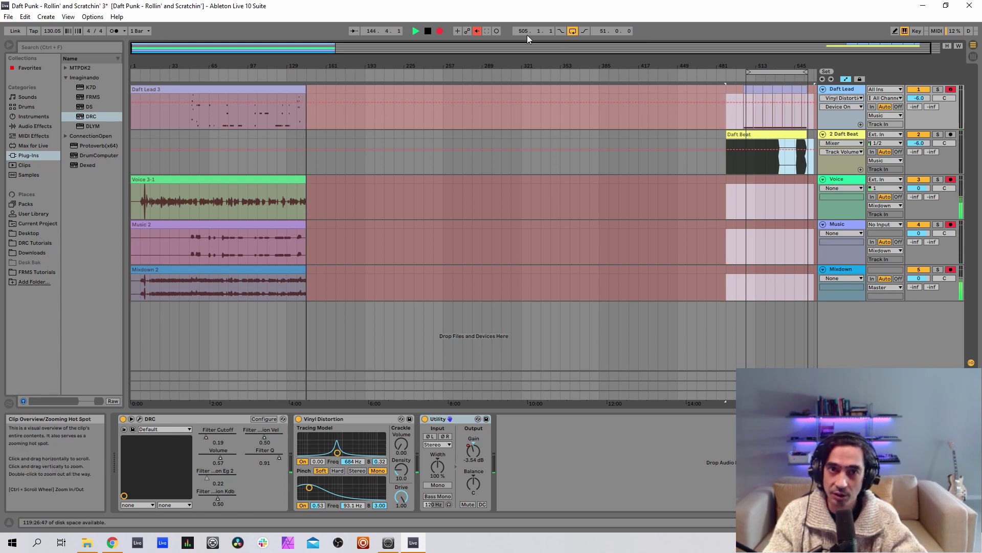
left_click(568, 32)
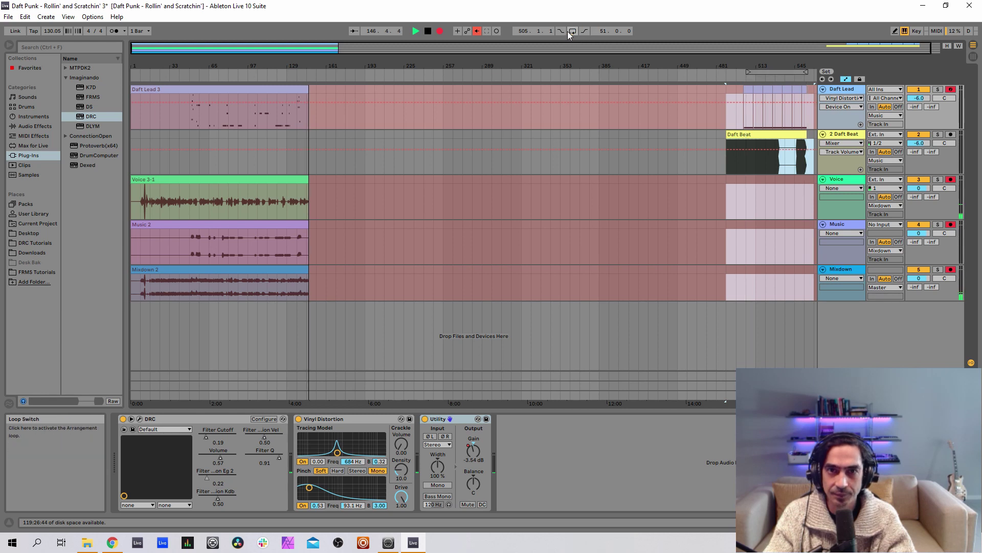
left_click(439, 31)
left_click(951, 179)
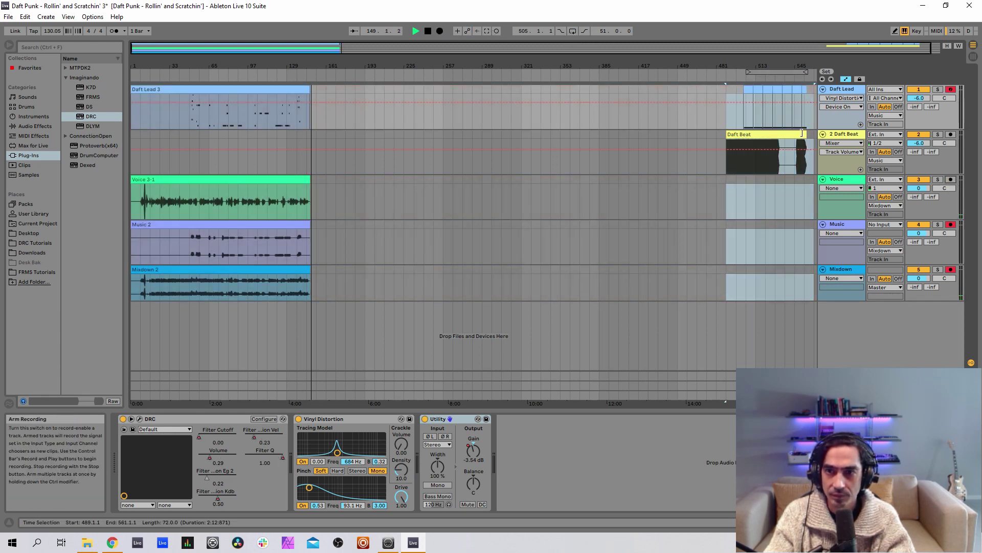
Move the selected section to start at bar 153, restart recording, and disarm the Daft Lead track.
left_click_drag(743, 136, 338, 136)
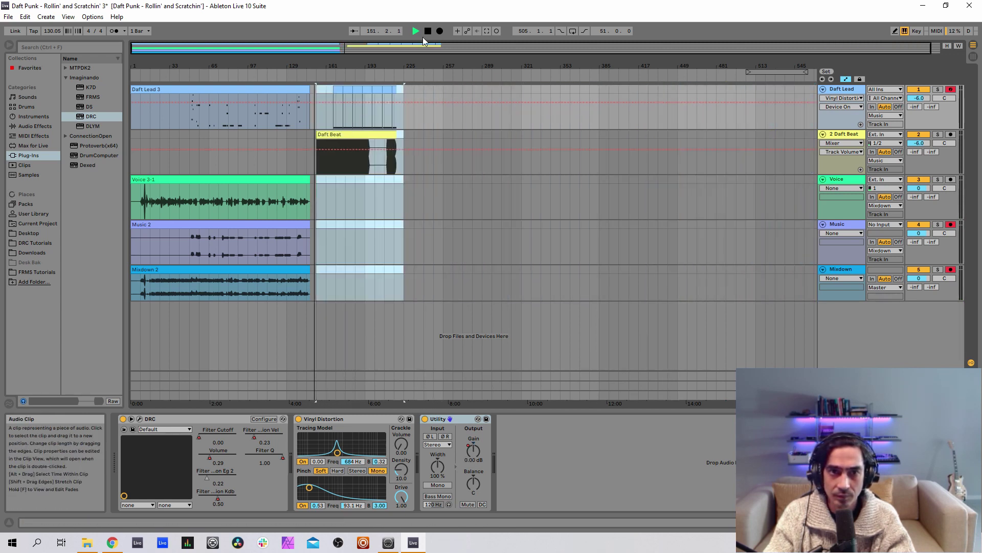
left_click(440, 30)
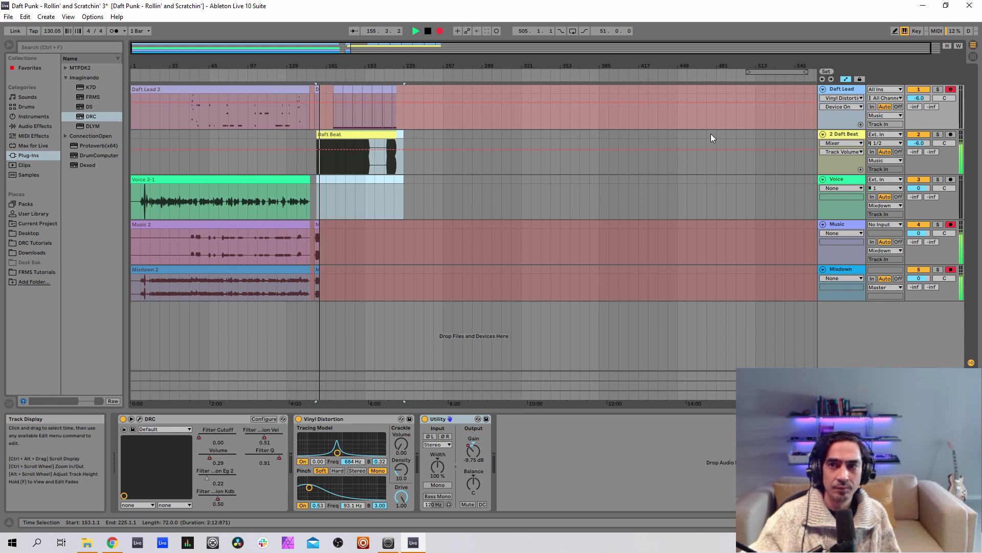
left_click(950, 90)
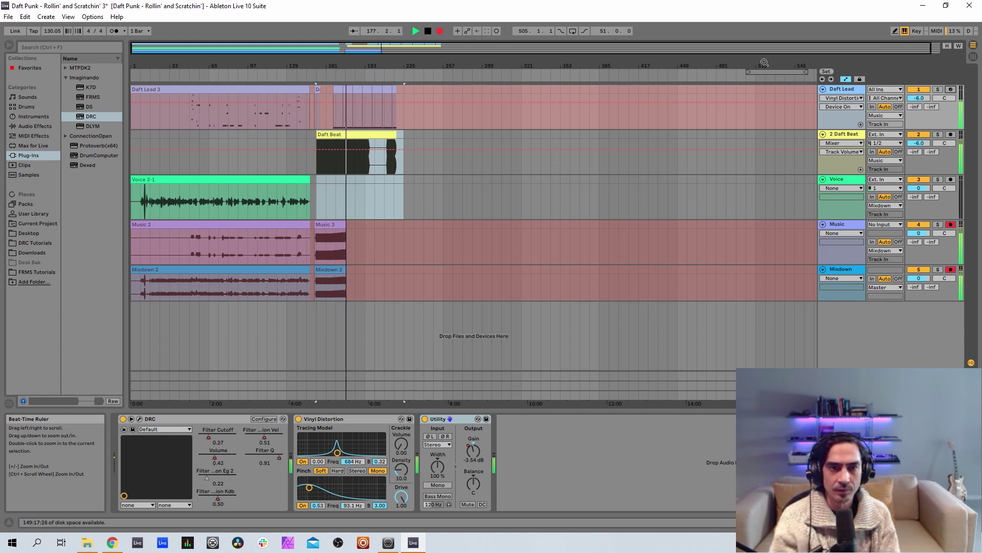
Display the DRC Filter Cutoff automation on the Daft Lead track and examine it up close during playback.
left_click(843, 98)
left_click(846, 113)
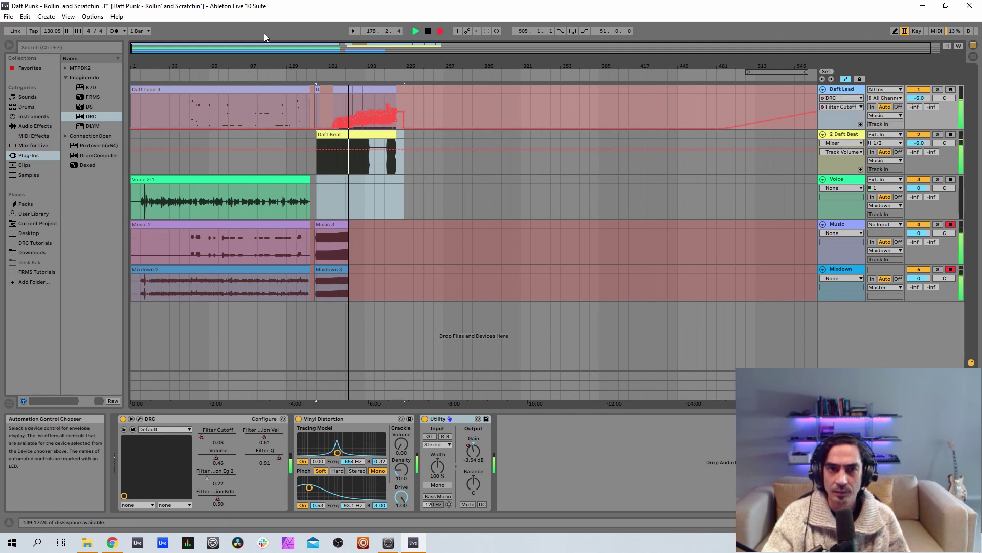
left_click_drag(343, 66, 343, 91)
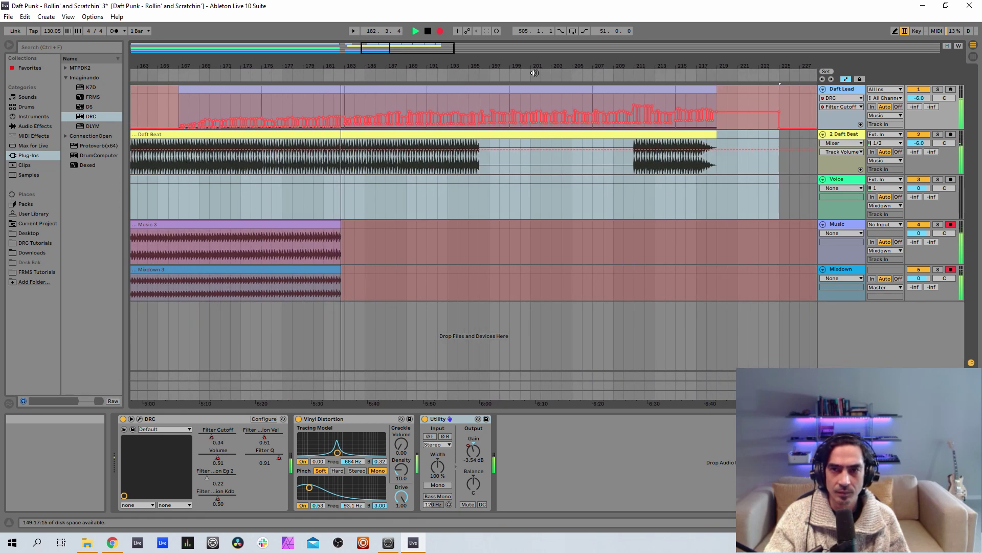
Hide the browser and enlarge the Daft Lead track's height to examine its Filter Cutoff automation in detail during playback.
left_click(9, 45)
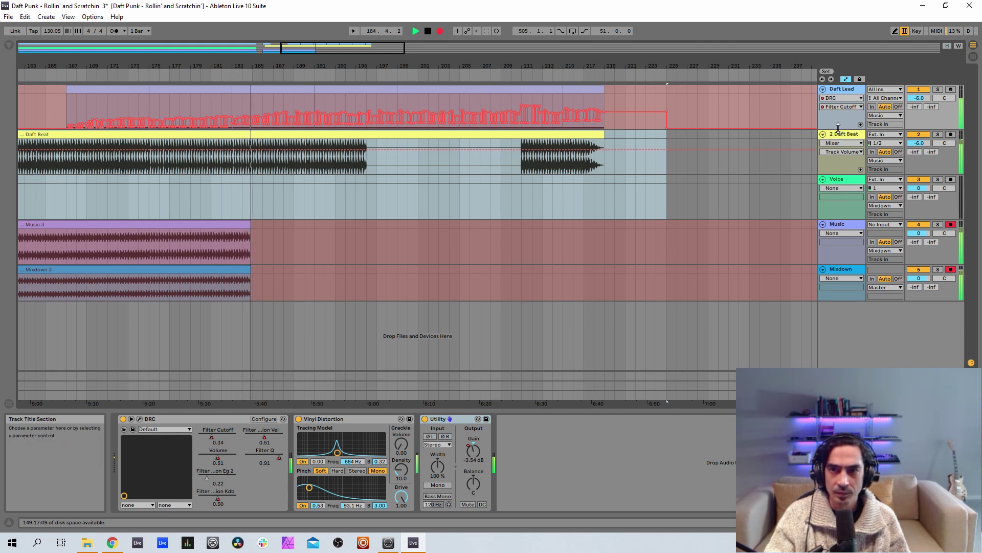
left_click_drag(840, 129, 851, 207)
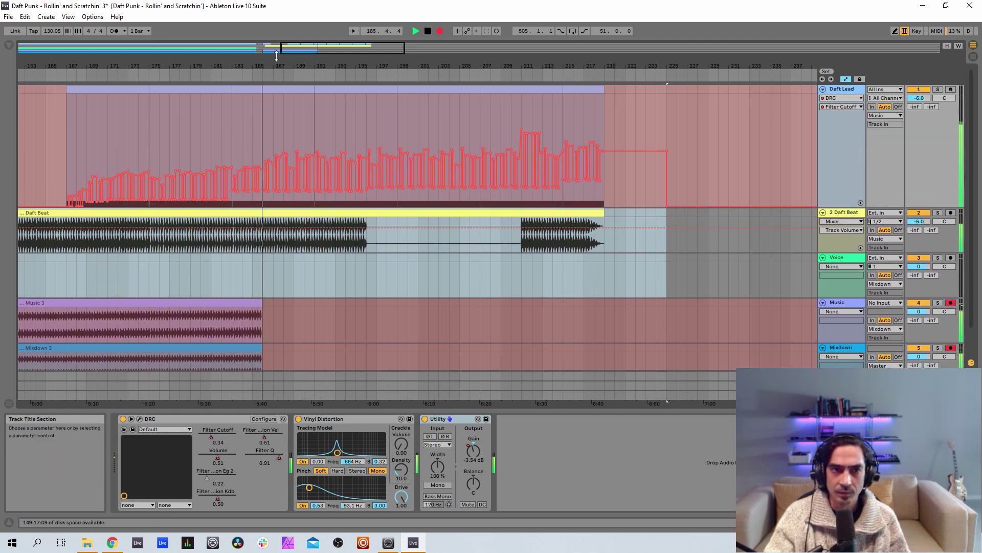
left_click_drag(241, 71, 272, 61)
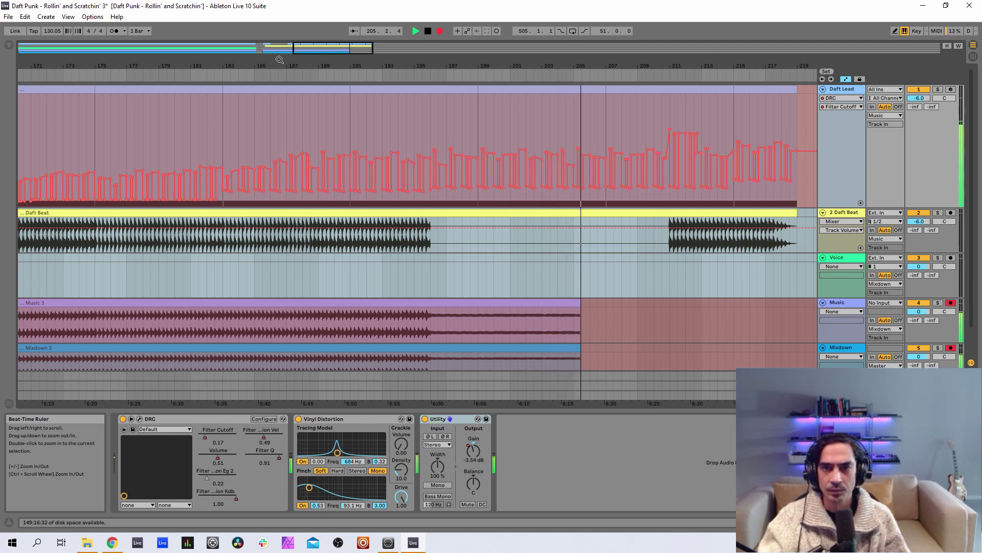
Check which DRC parameters are automated on the Daft Lead track, keeping Filter Cutoff as the displayed envelope.
left_click(836, 107)
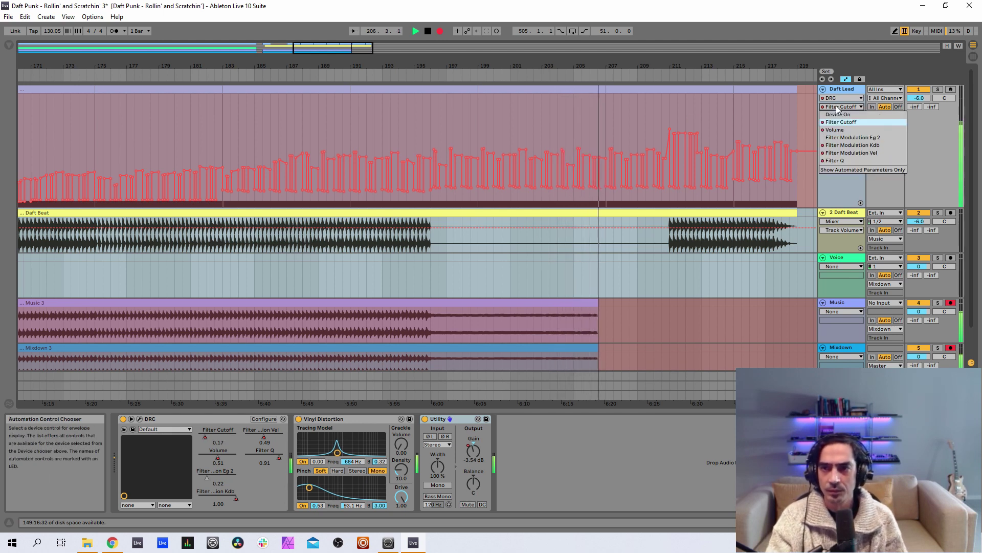
left_click(836, 106)
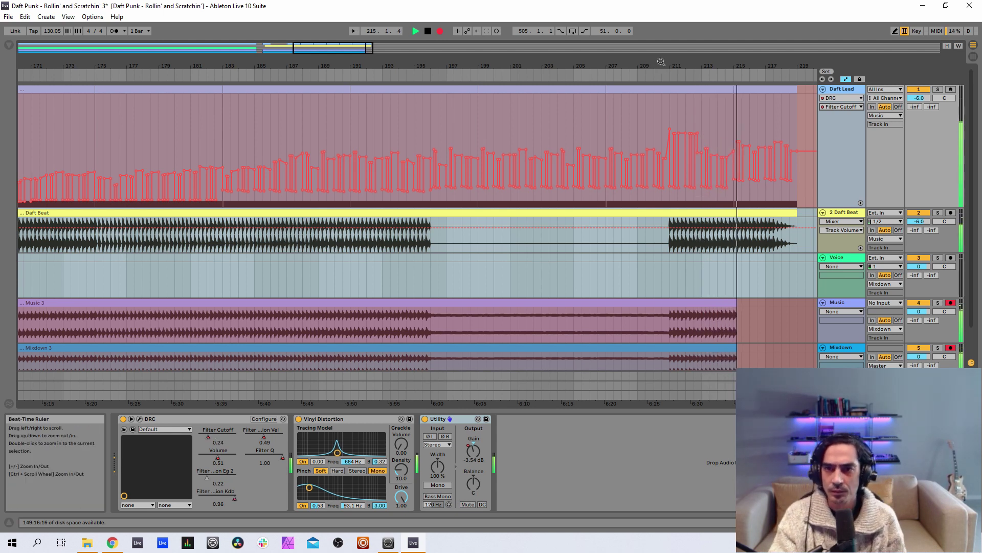
Arm the Voice track for recording once the Daft Beat clip has played to its end.
left_click_drag(662, 62, 639, 23)
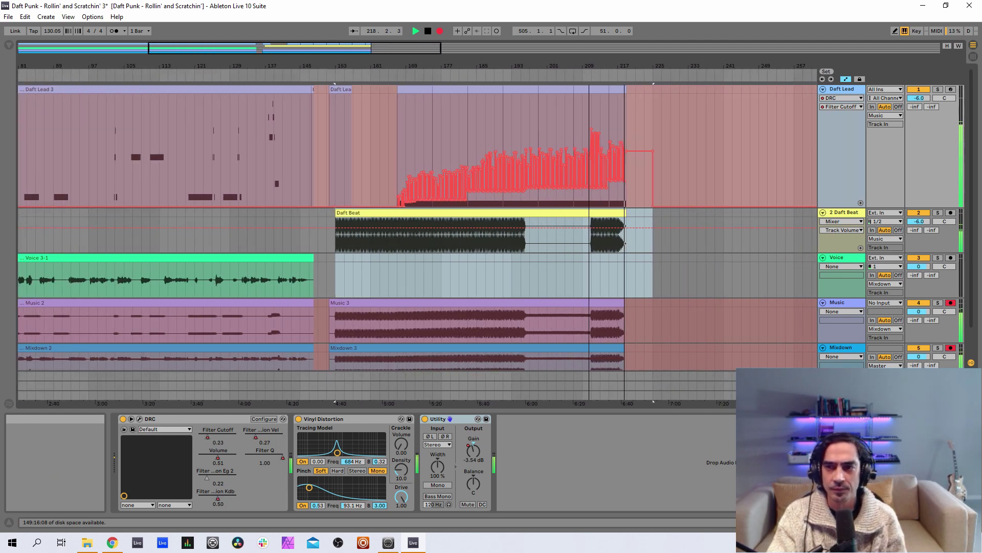
left_click(949, 259)
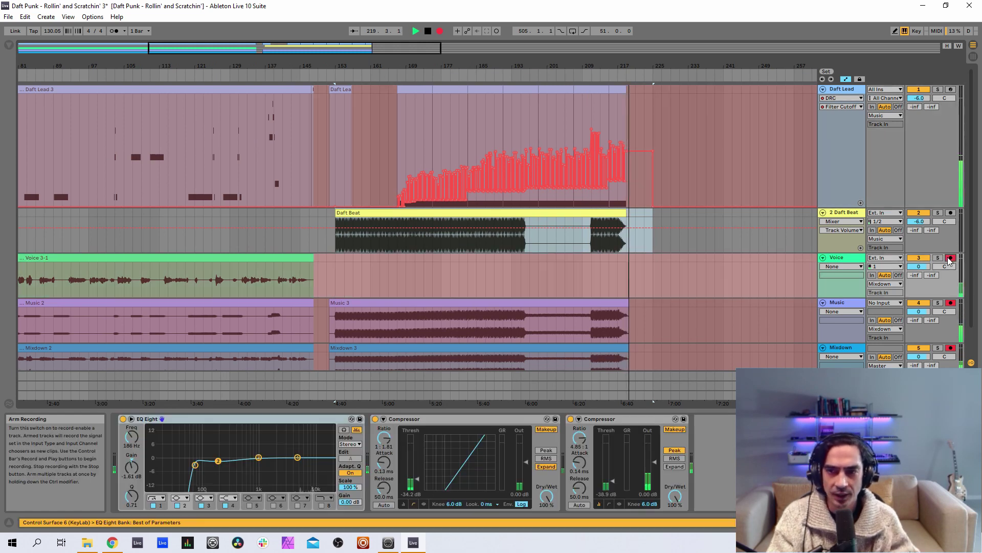